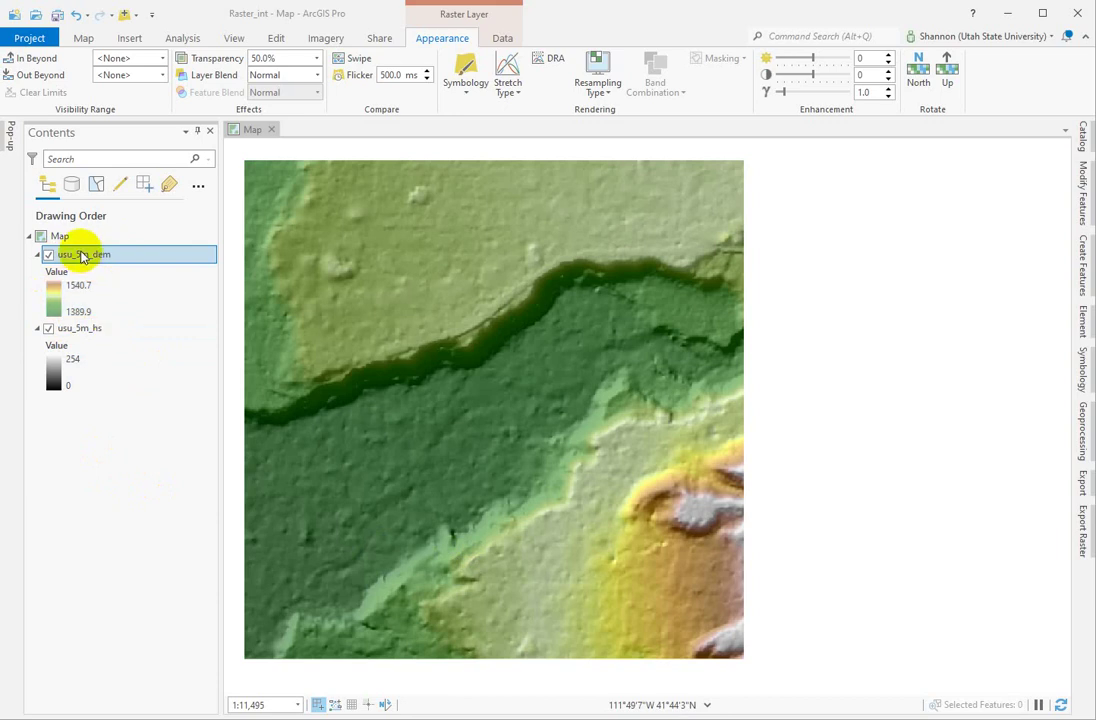
Step: Bring up the usu_5m_dem layer's options, then close them without choosing anything
right_click(83, 256)
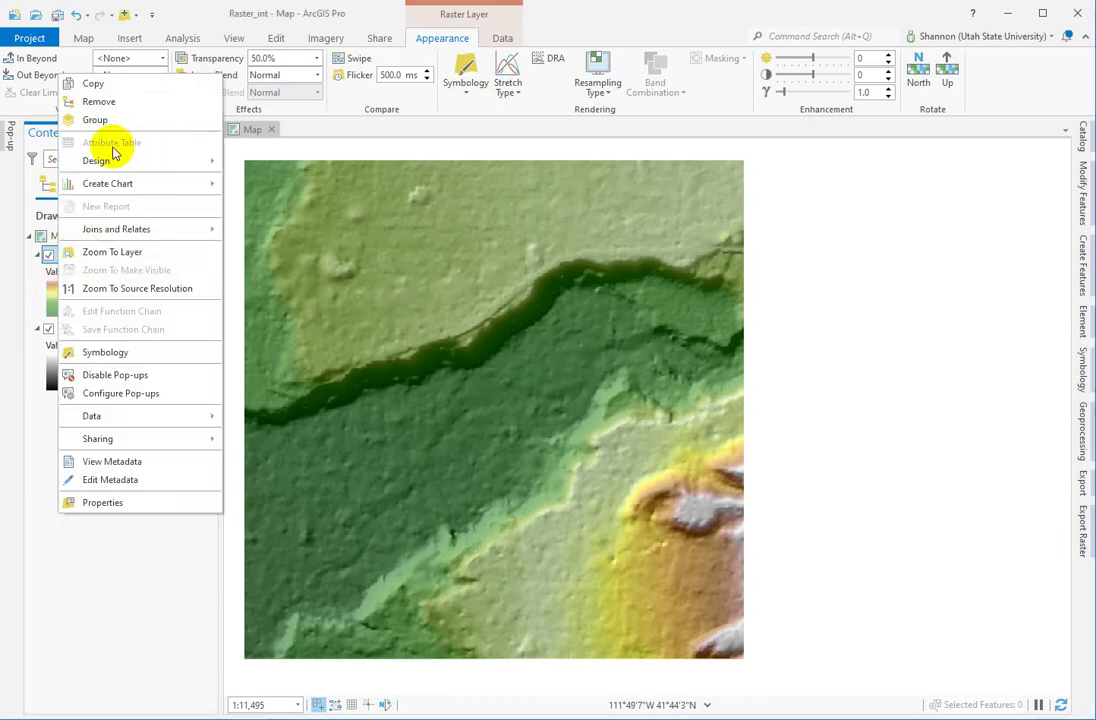
click(132, 617)
click(301, 543)
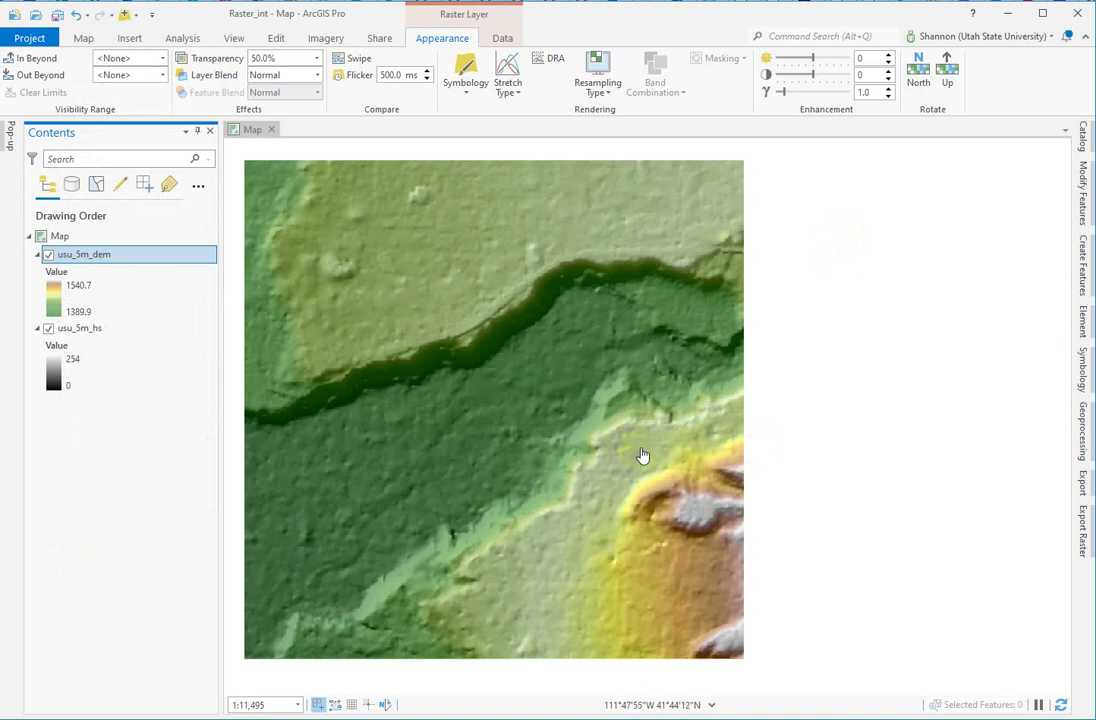
Step: Open the Geoprocessing pane beside the semi-transparent usu_5m_dem elevation map
click(355, 387)
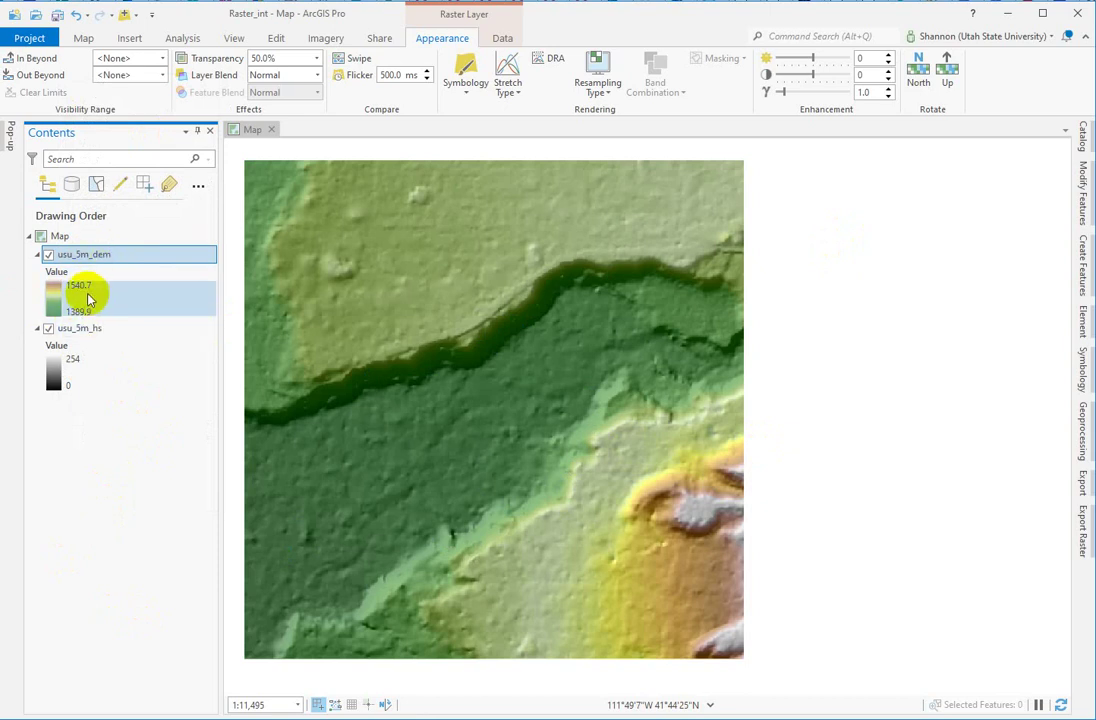
click(416, 320)
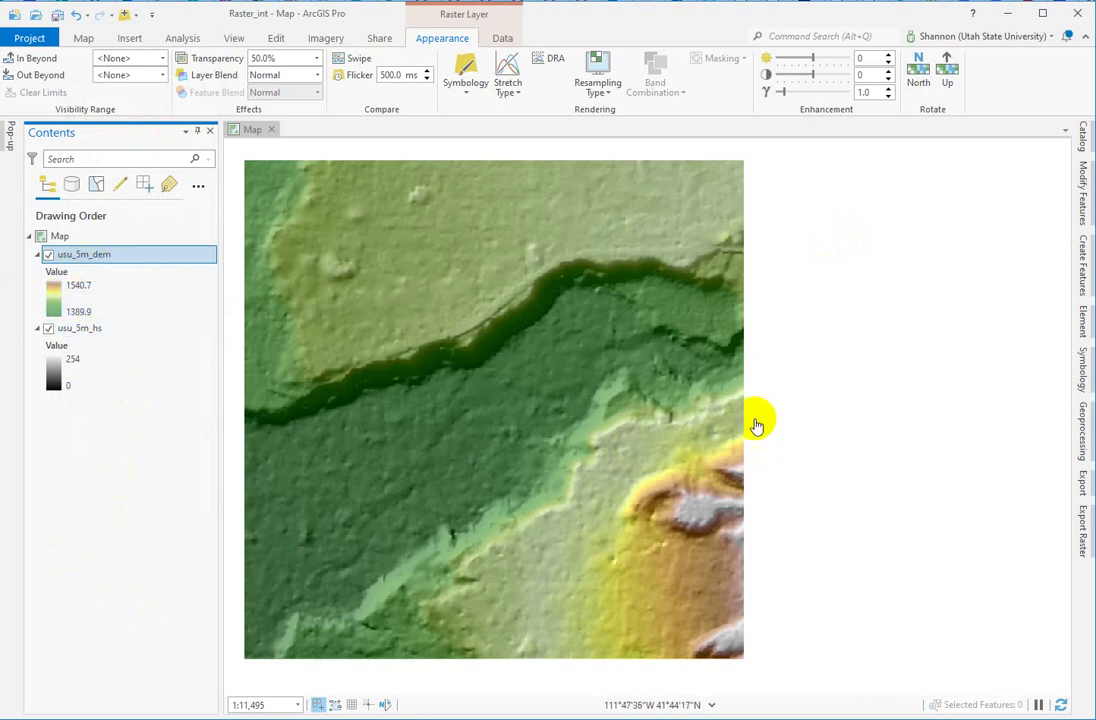
click(611, 370)
click(1083, 428)
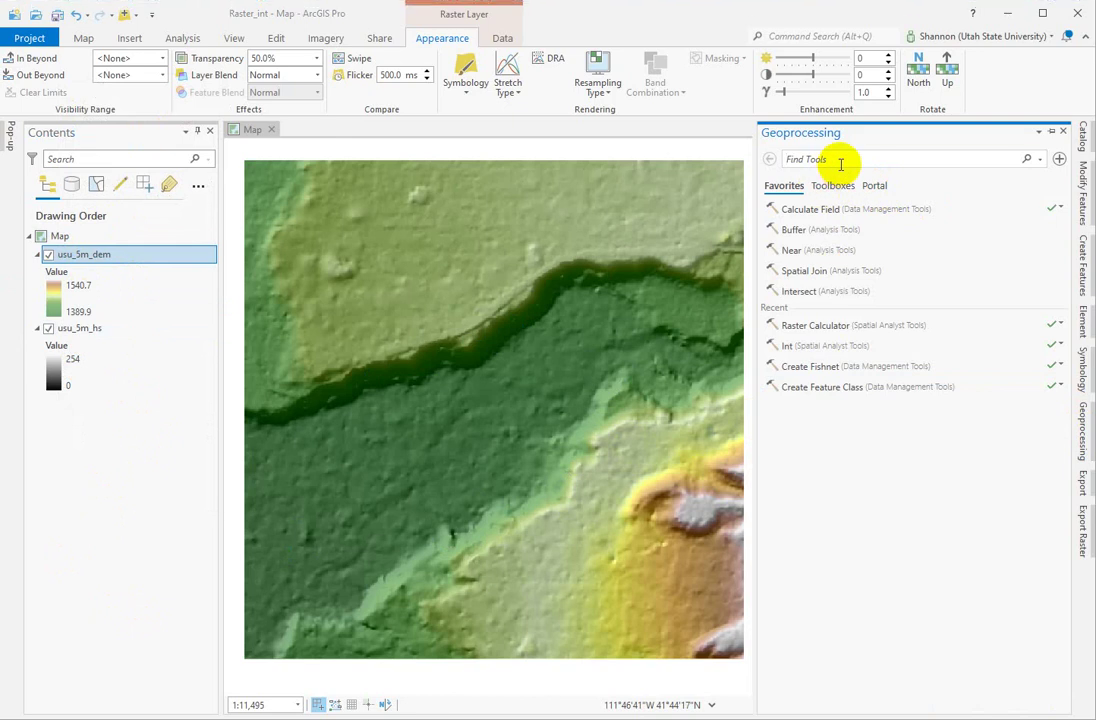
Step: Search 'int' and open the Spatial Analyst Tools Int tool
text(int)
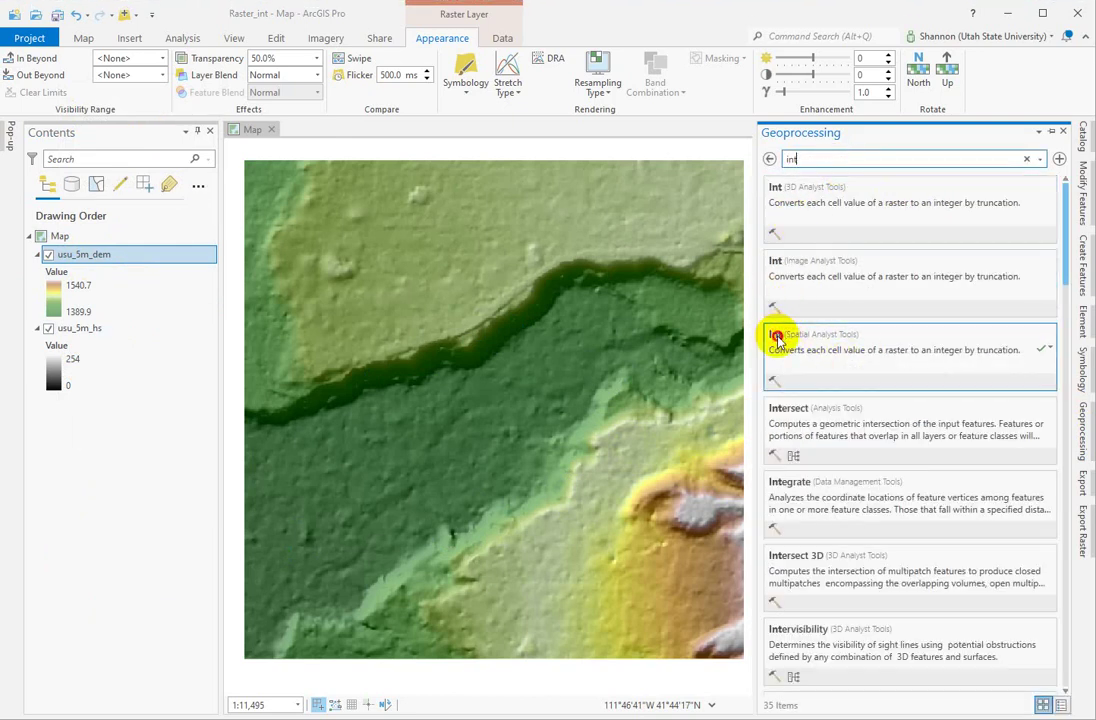
click(775, 337)
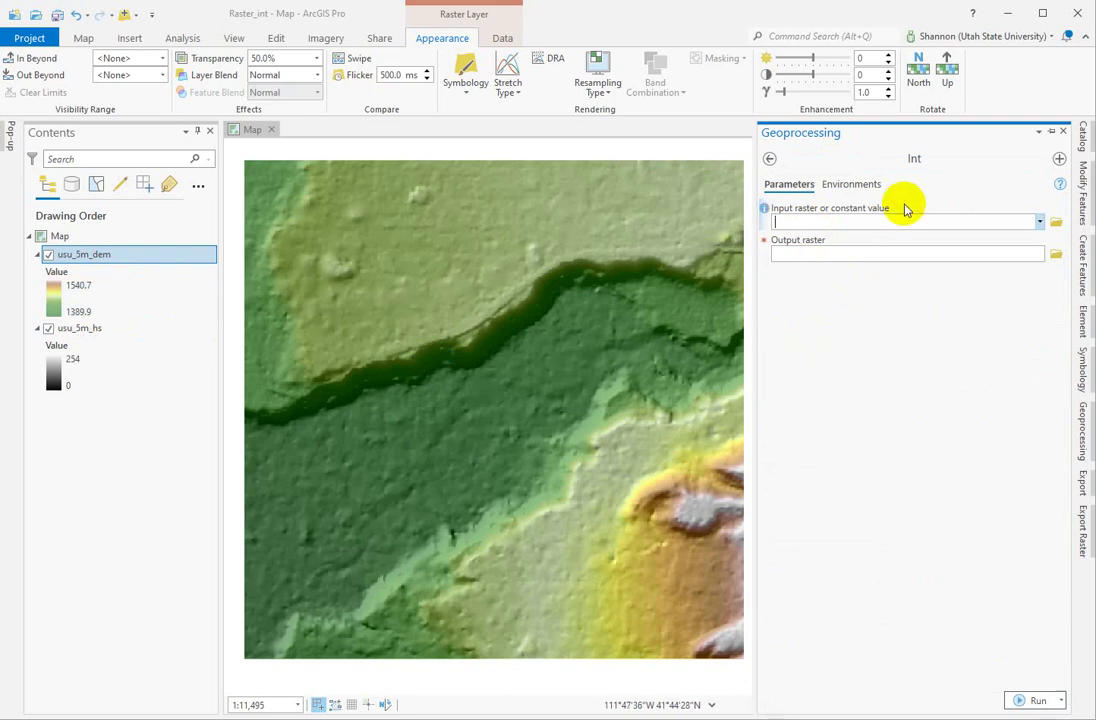
Step: Run Int on usu_5m_dem, naming the output raster usu5m_int in DEM_outputs.gdb
click(1040, 222)
click(838, 242)
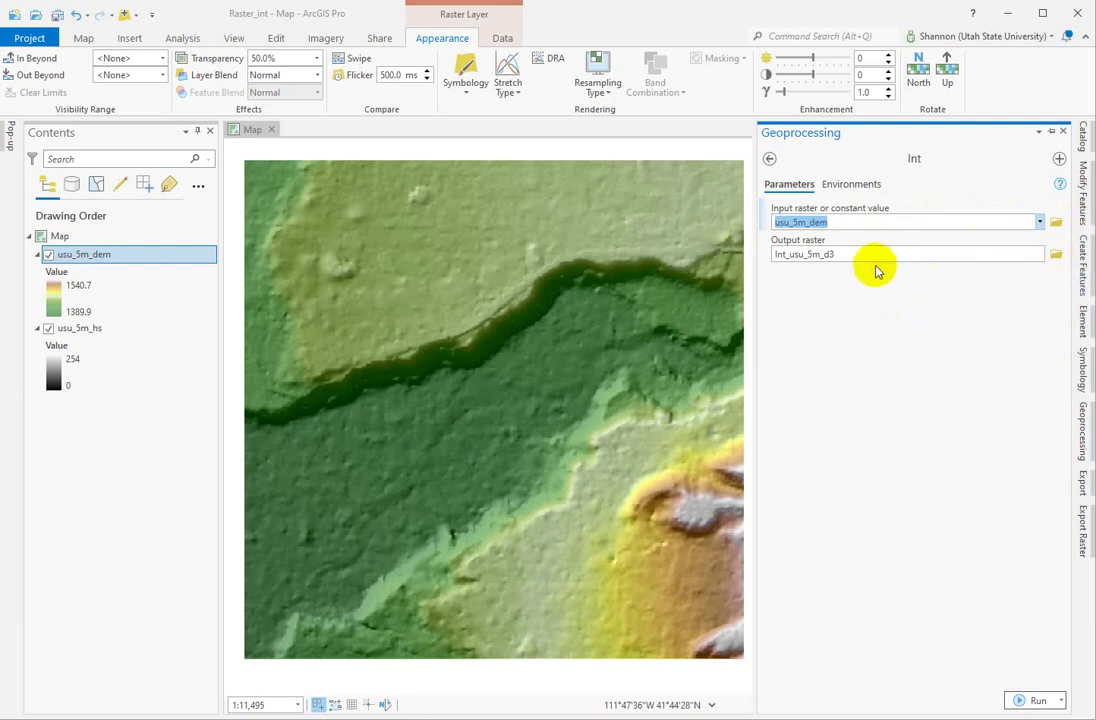
drag(910, 252, 741, 257)
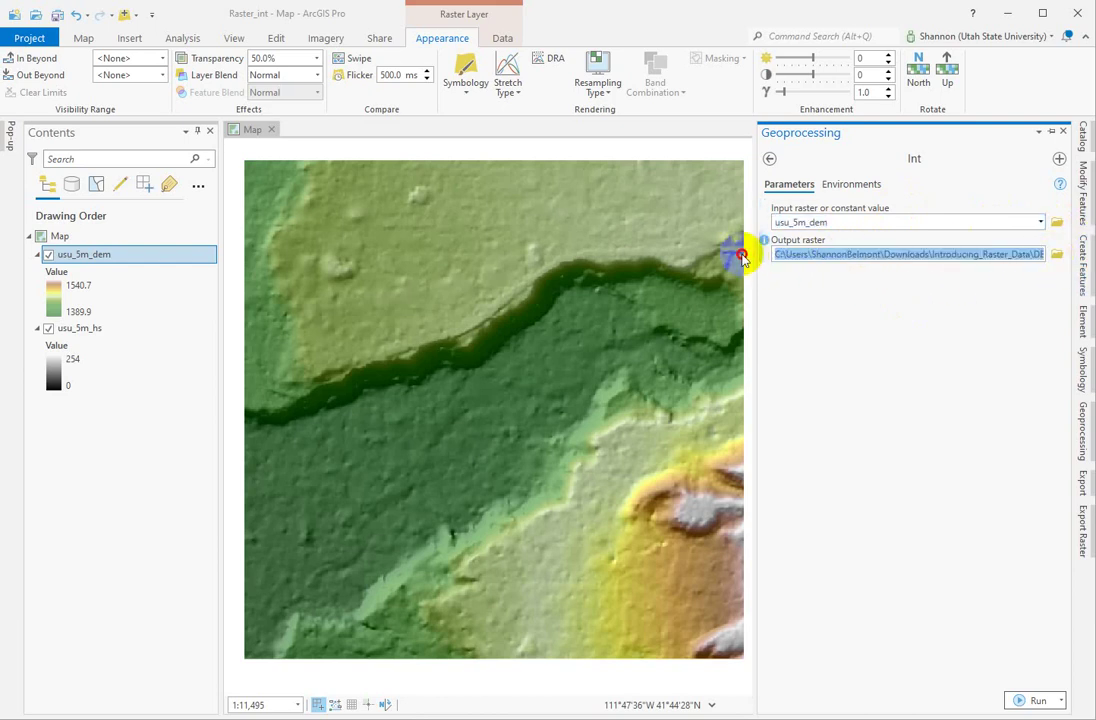
click(1025, 256)
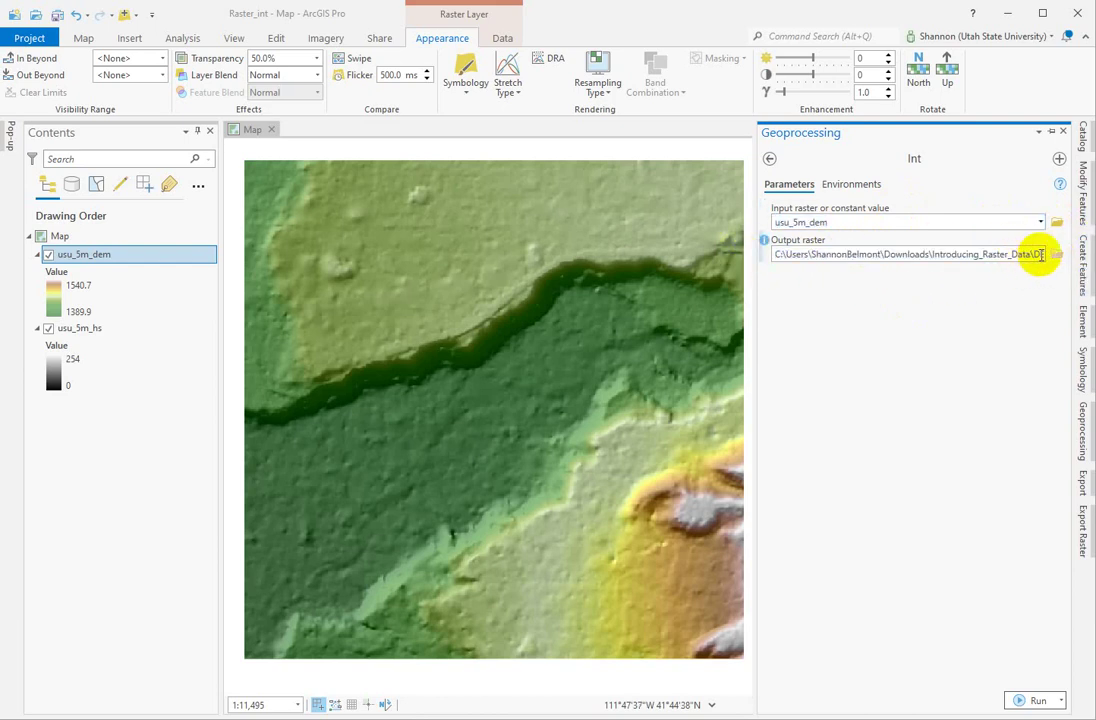
drag(1041, 256, 1084, 248)
click(997, 254)
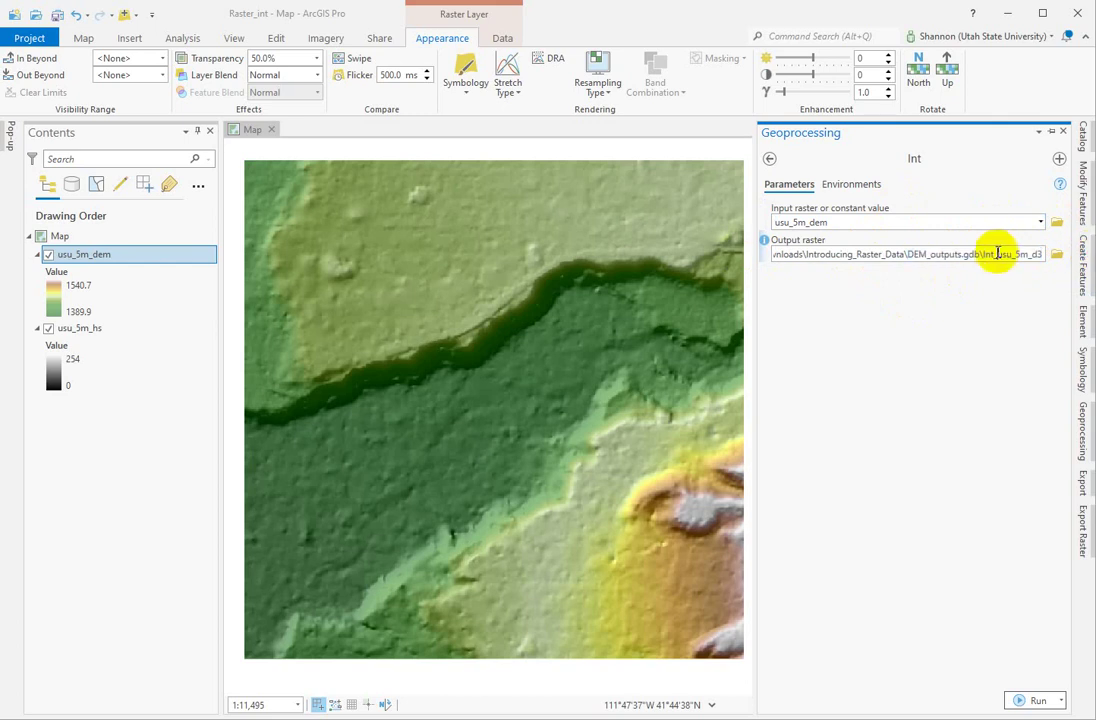
drag(986, 254, 1071, 254)
text(u)
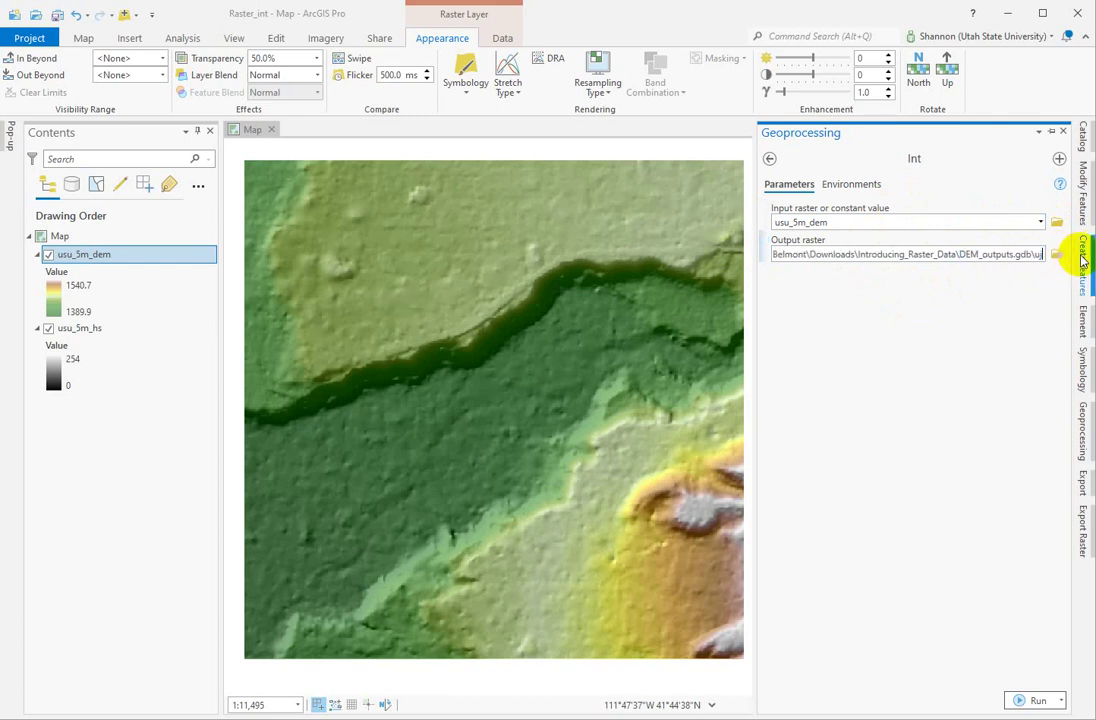
text(su5m_int)
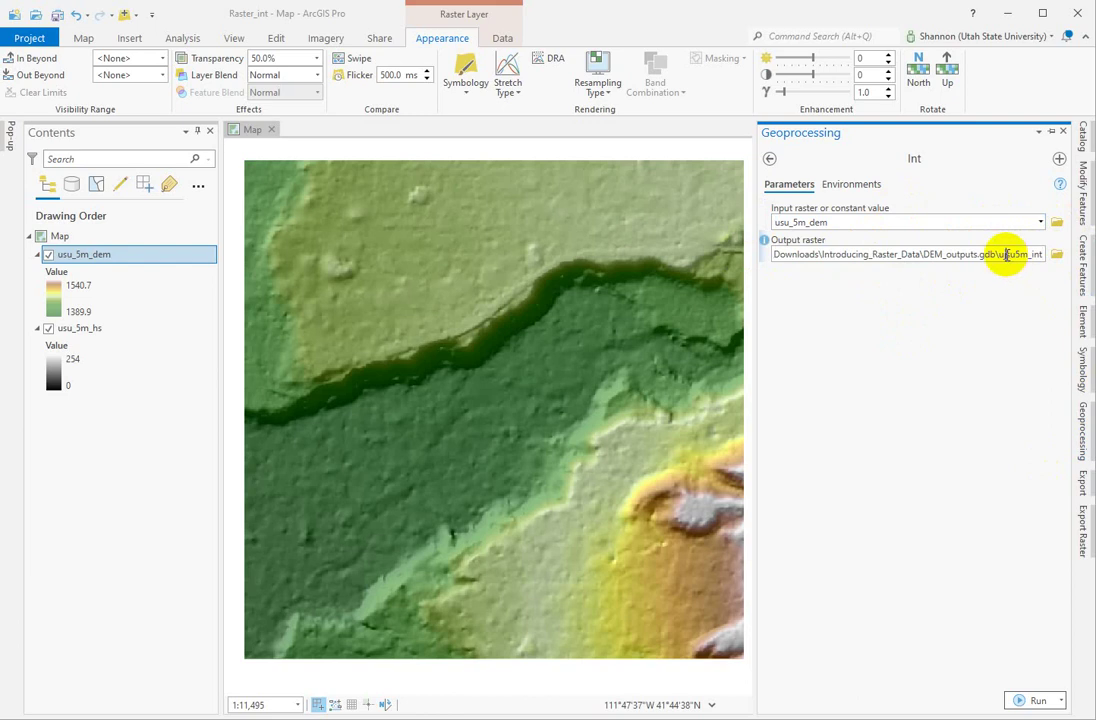
click(1036, 700)
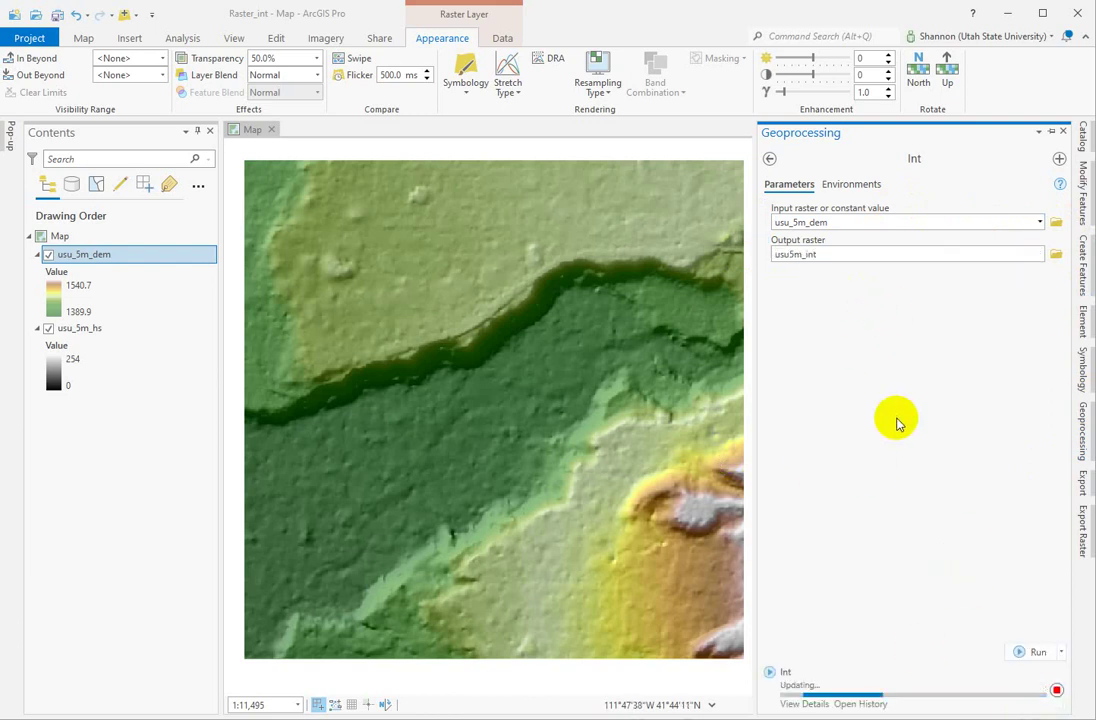
Step: Once usu5m_int is added, go back to tool search and select the old search text
click(401, 382)
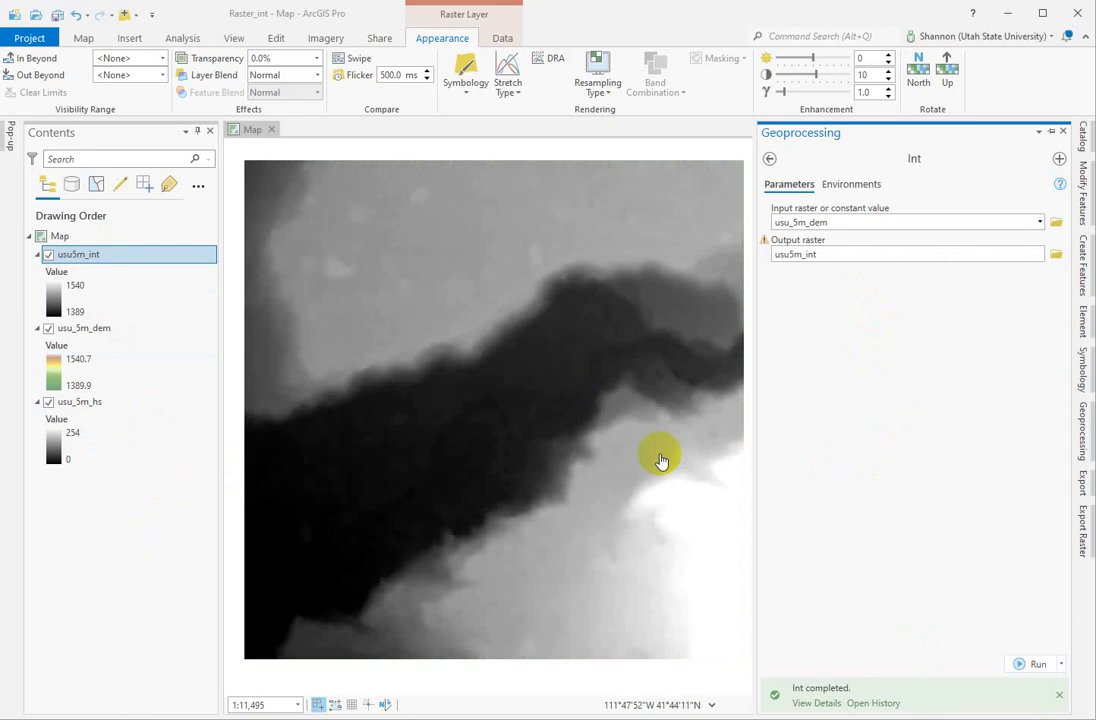
click(769, 158)
click(842, 158)
text(raster calculator)
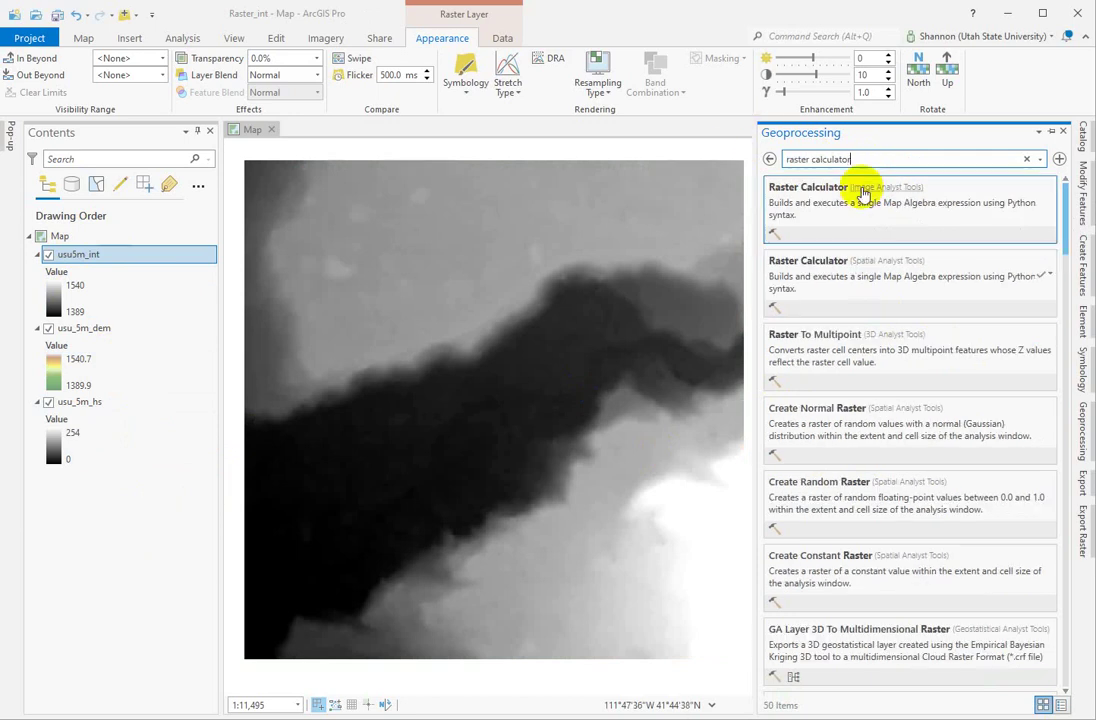
Step: Open the Spatial Analyst Raster Calculator and scroll its Tools list to Int
click(805, 263)
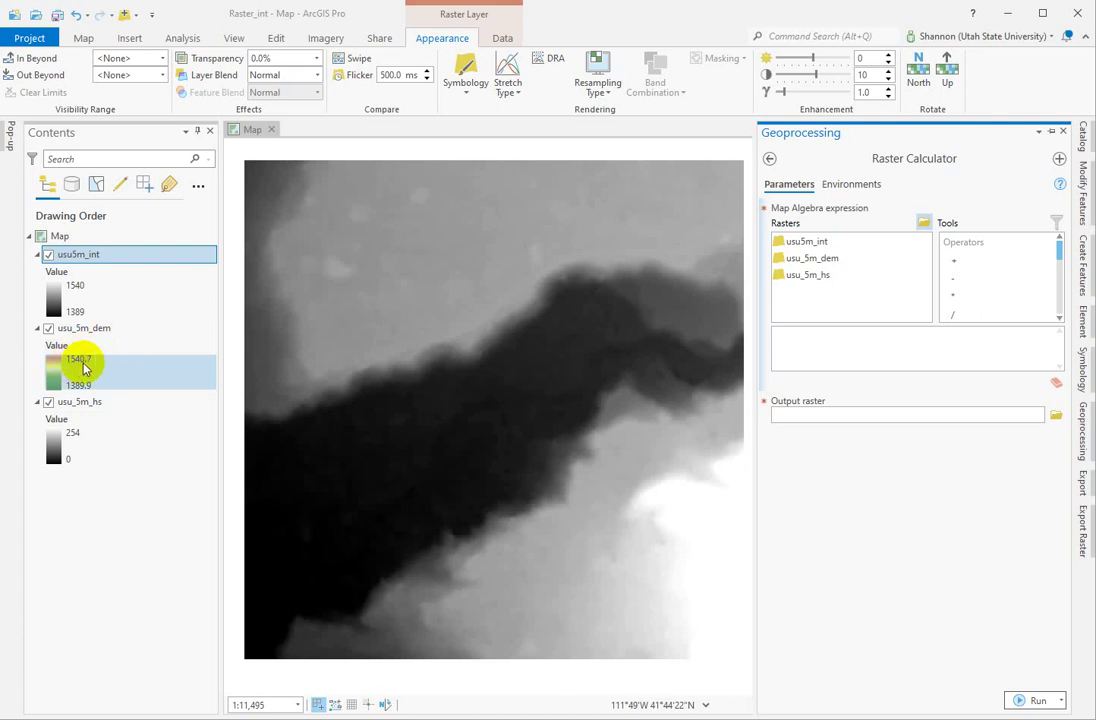
drag(84, 368, 940, 260)
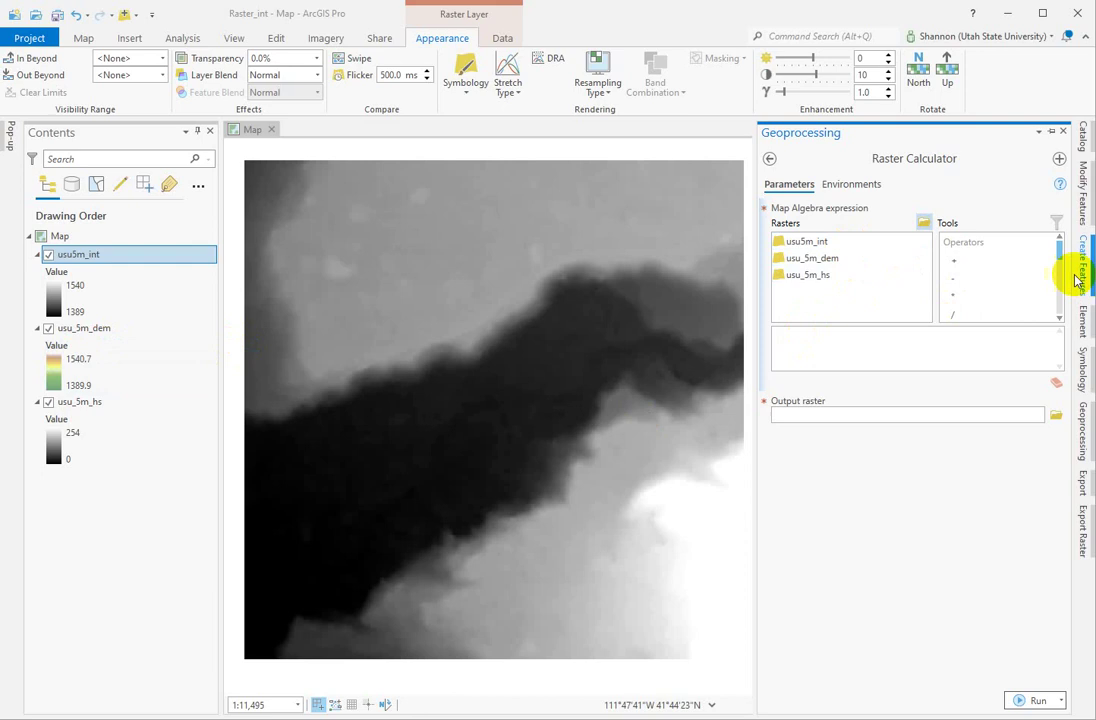
drag(940, 260, 955, 258)
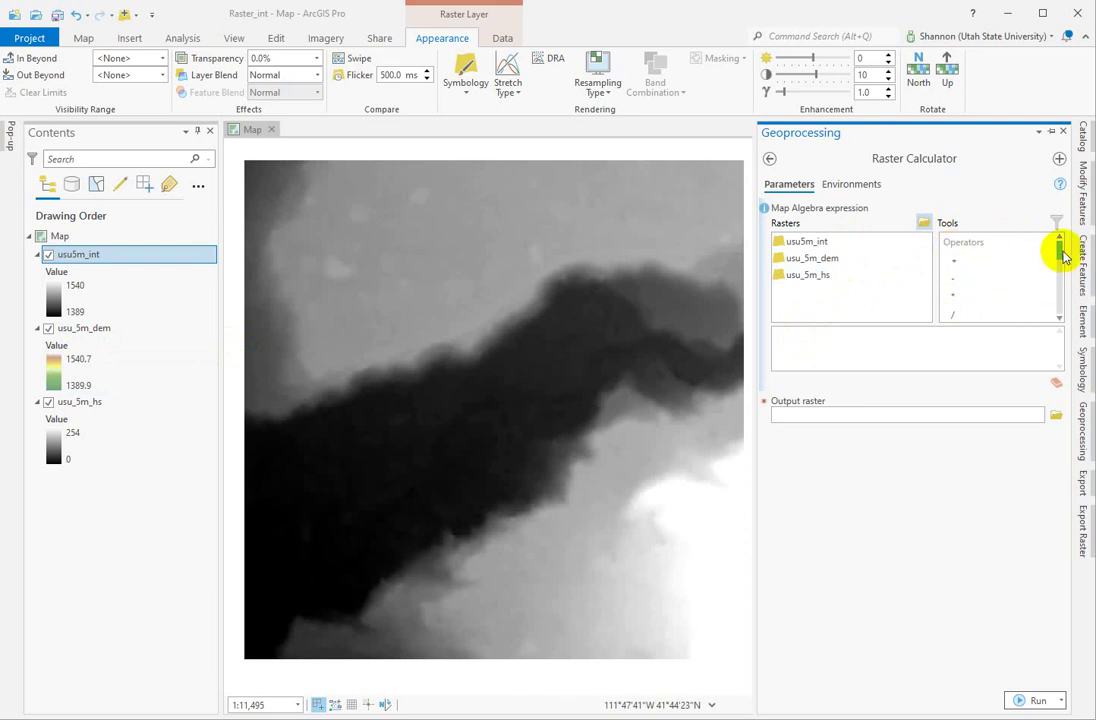
drag(1062, 256, 1062, 285)
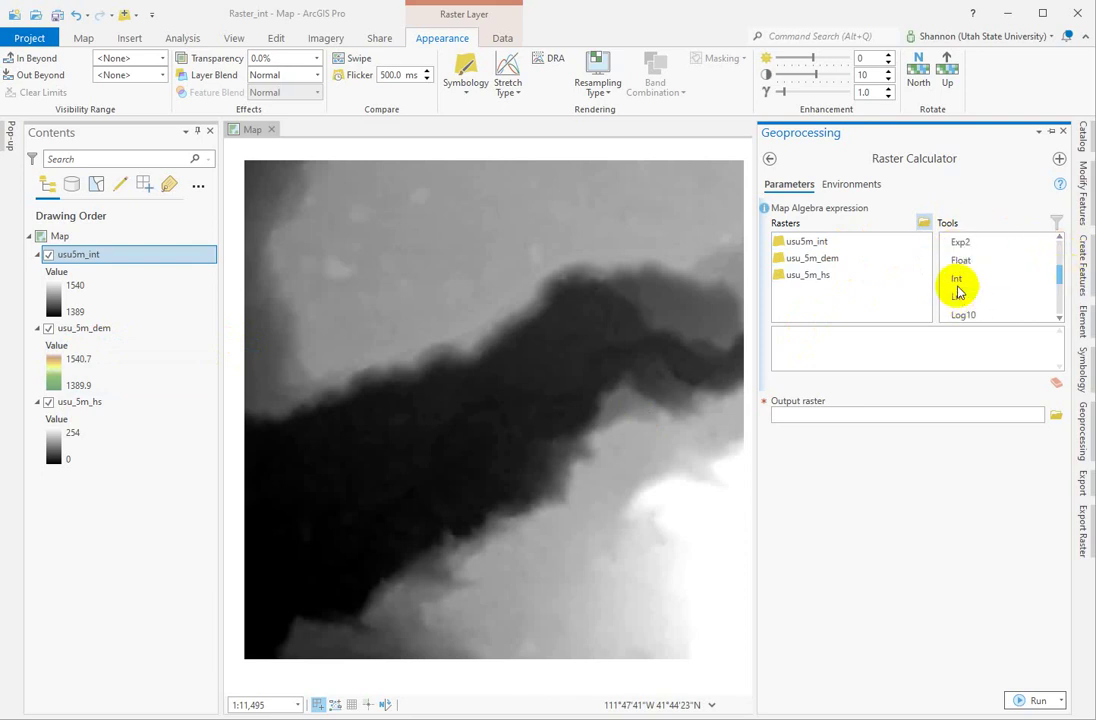
Step: Build the expression Int("usu_5m_dem" + ...) from the function, raster and plus operator
double_click(956, 284)
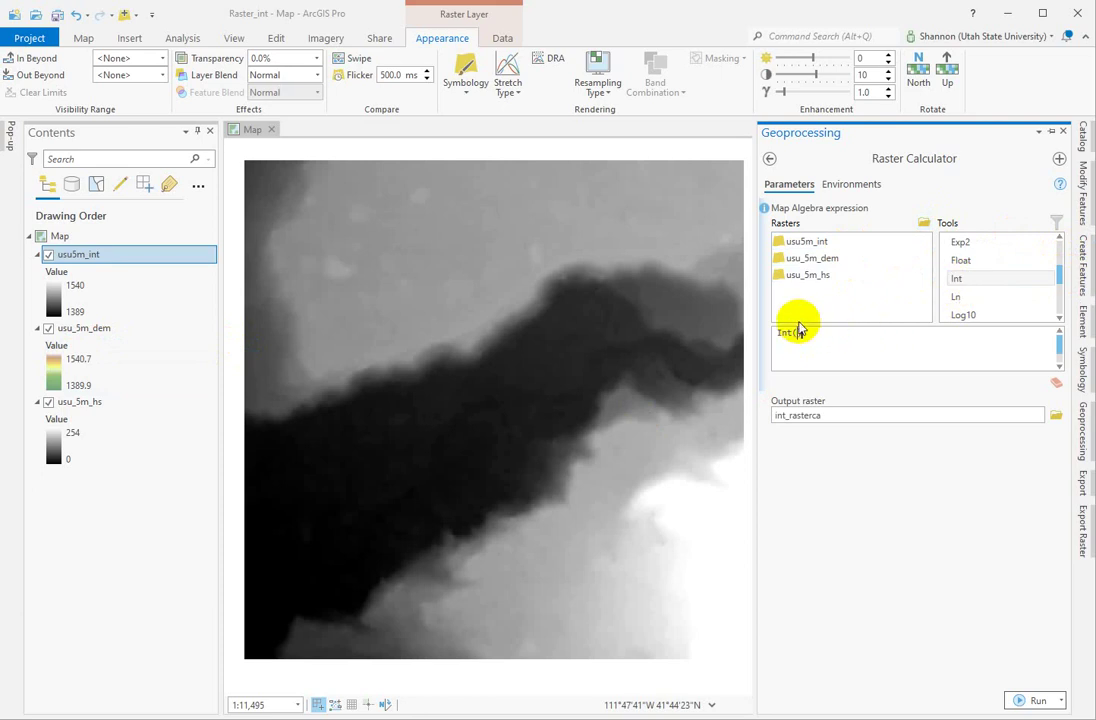
double_click(812, 262)
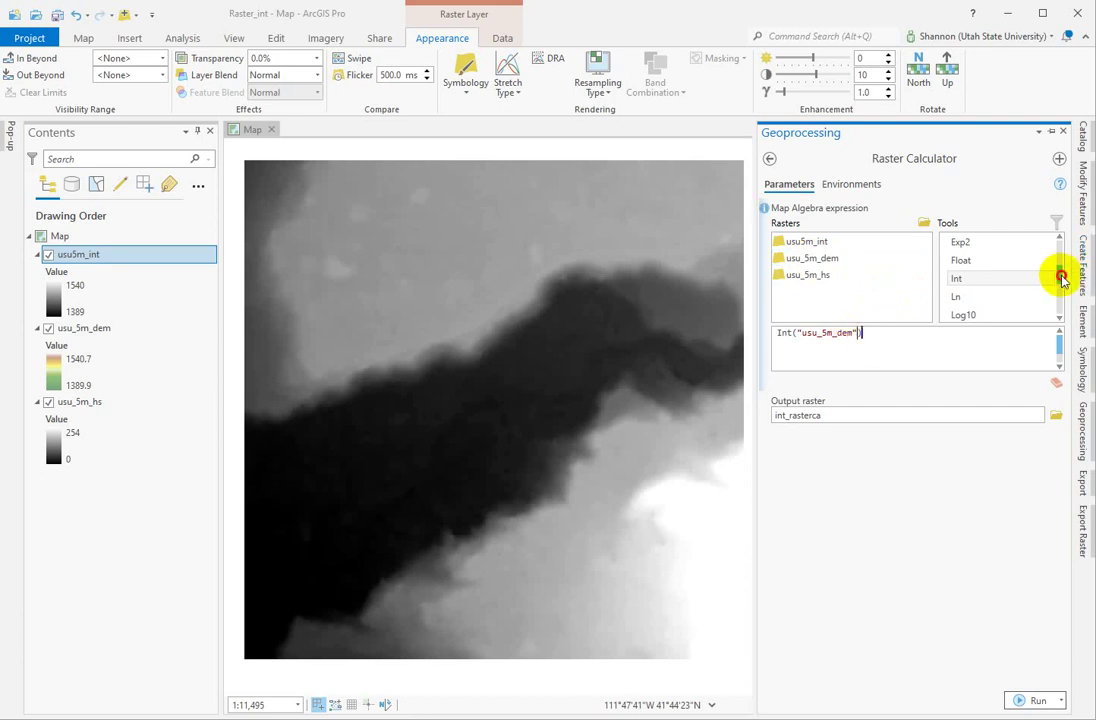
drag(1059, 274, 1059, 228)
double_click(955, 261)
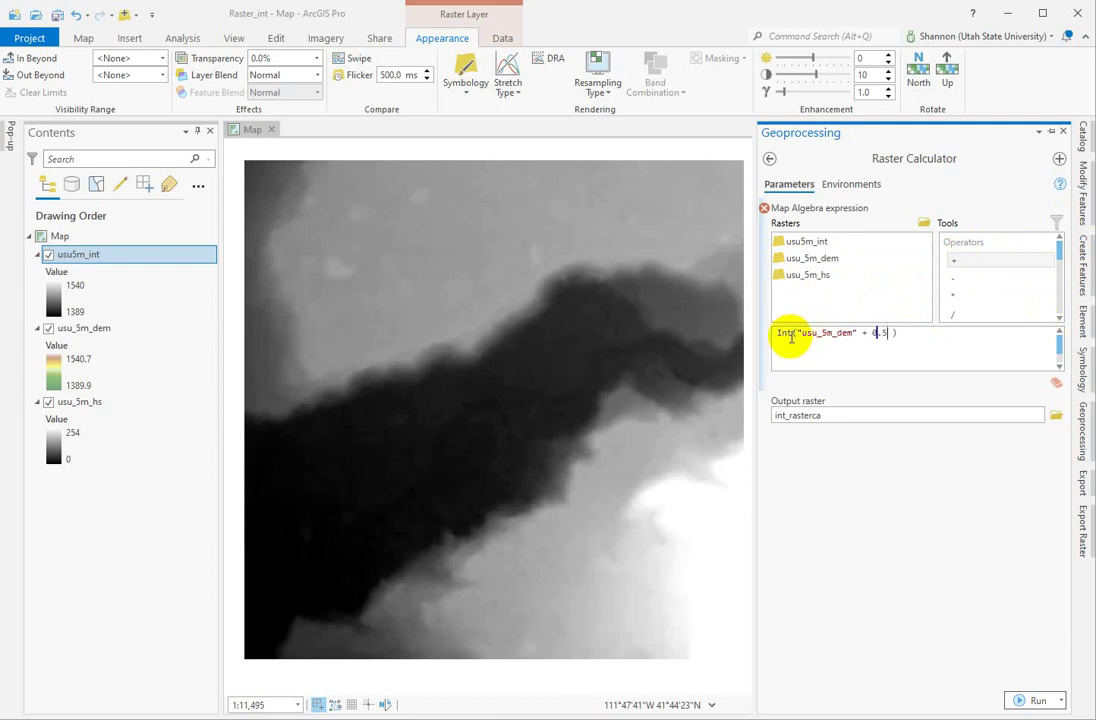
Step: Name the output raster usu5m_rnd and run the calculation
click(832, 413)
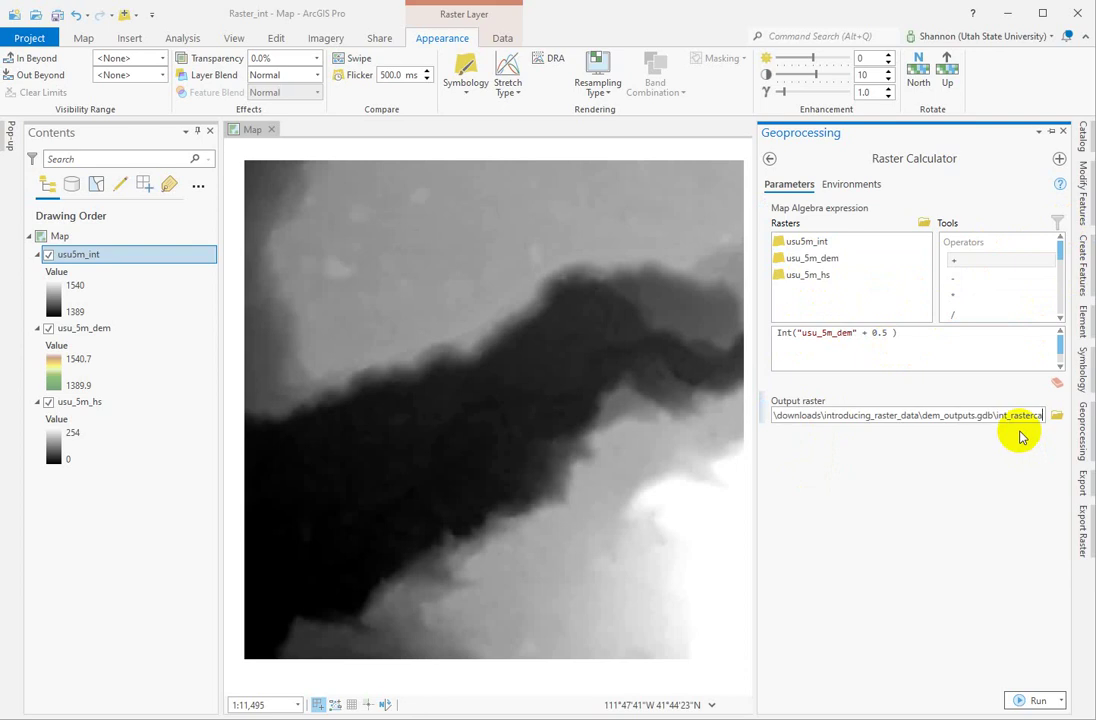
key(BackSpace)
key(BackSpace)
key(BackSpace)
key(BackSpace)
key(BackSpace)
key(BackSpace)
key(BackSpace)
key(BackSpace)
key(BackSpace)
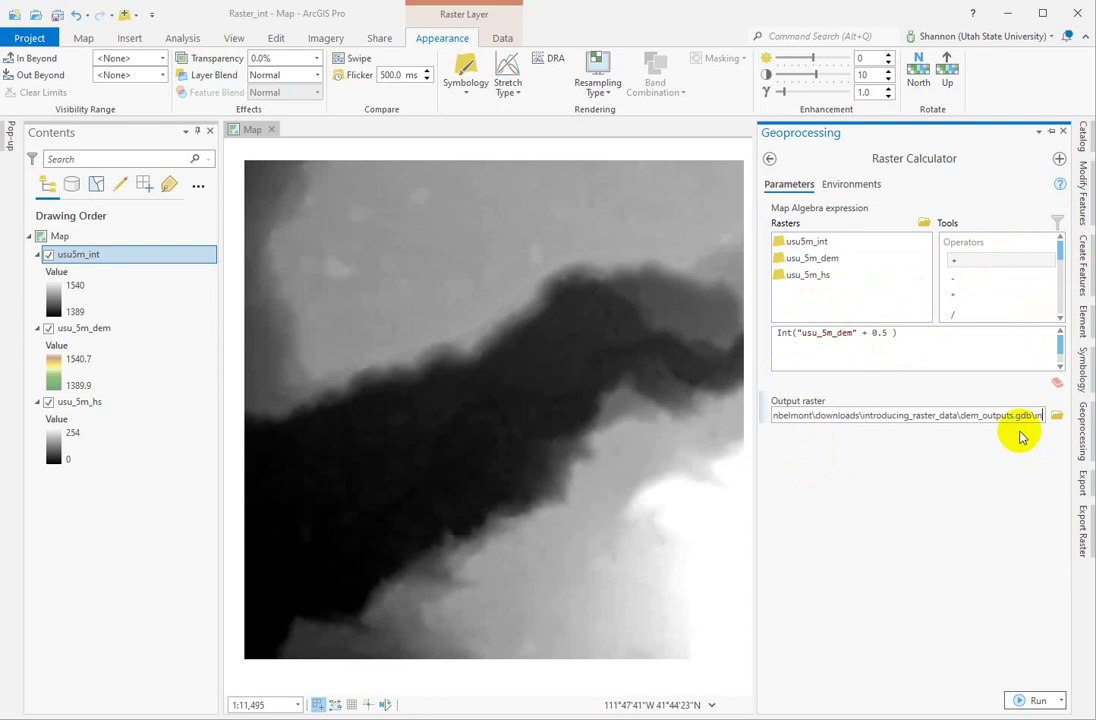
key(BackSpace)
key(BackSpace)
key(BackSpace)
text(usu)
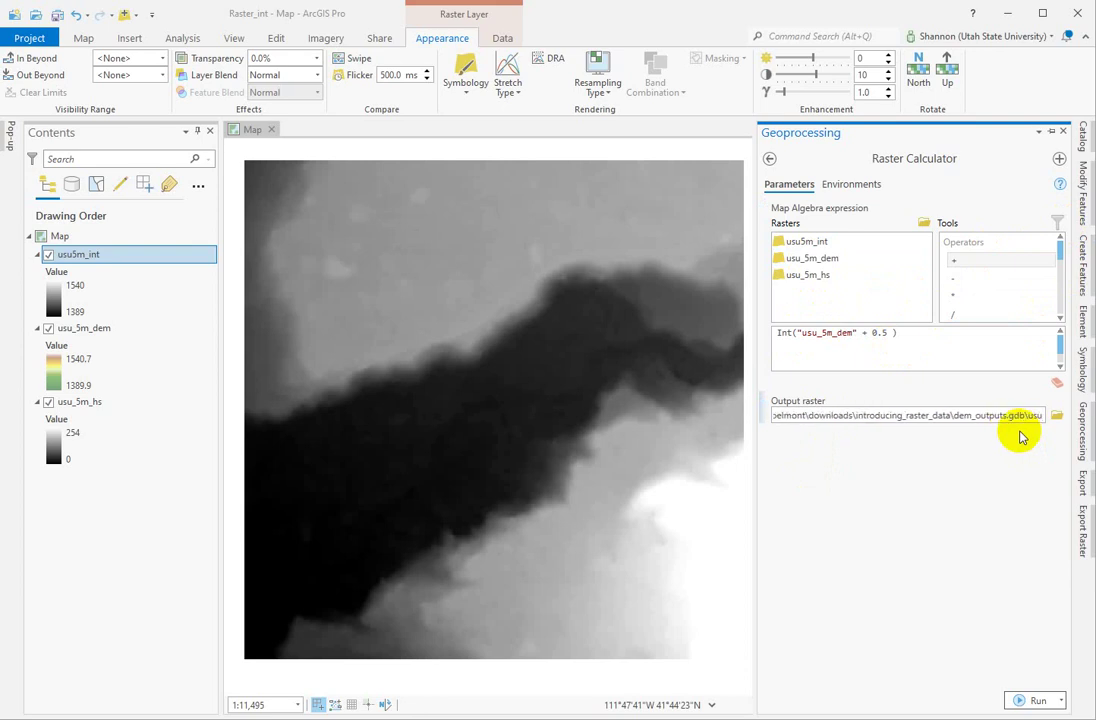
text(5m_)
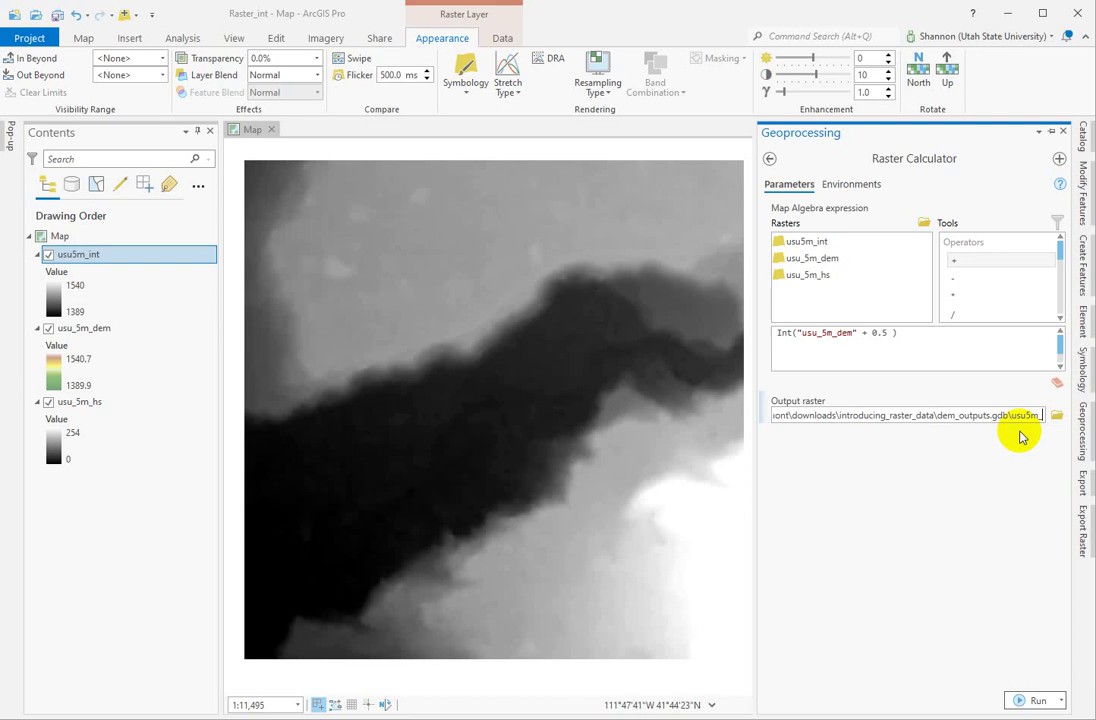
text(rnd)
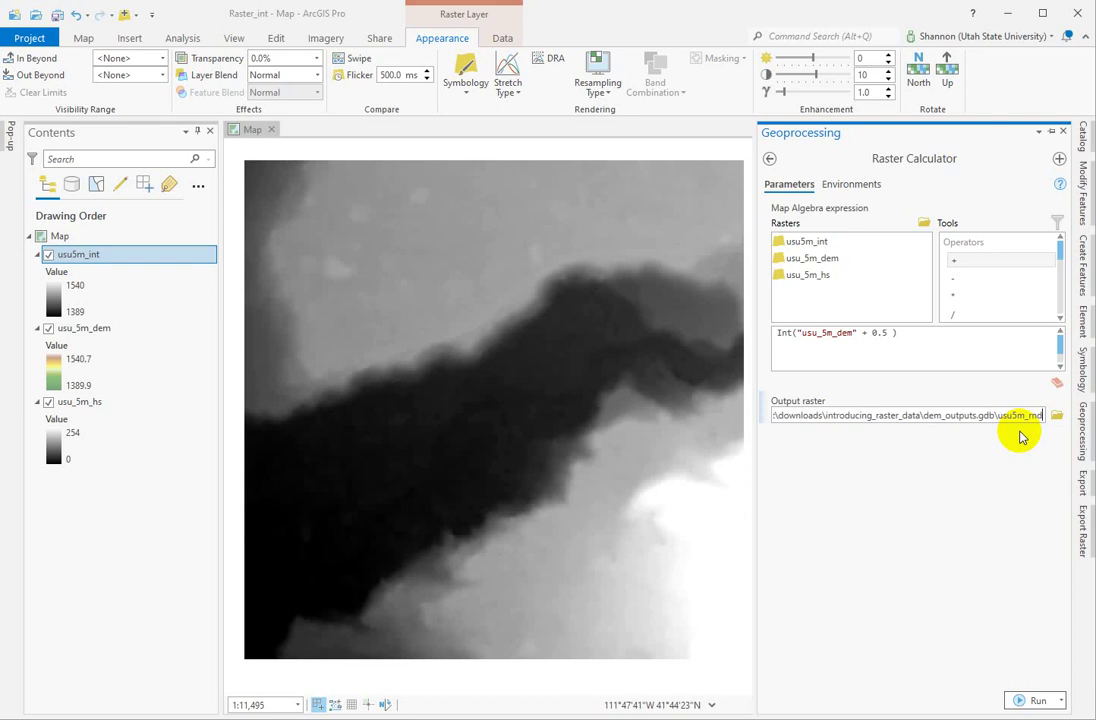
click(1036, 700)
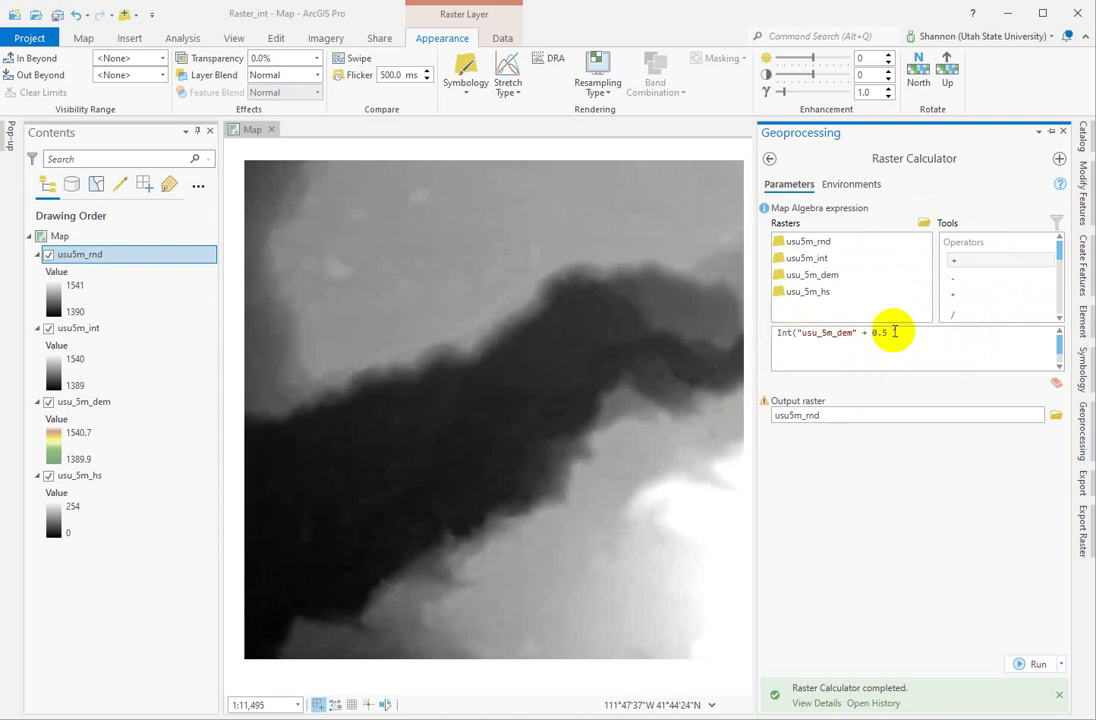
Step: Check the usu5m_rnd legend (1390–1541) in the Contents pane after the run completes
click(430, 484)
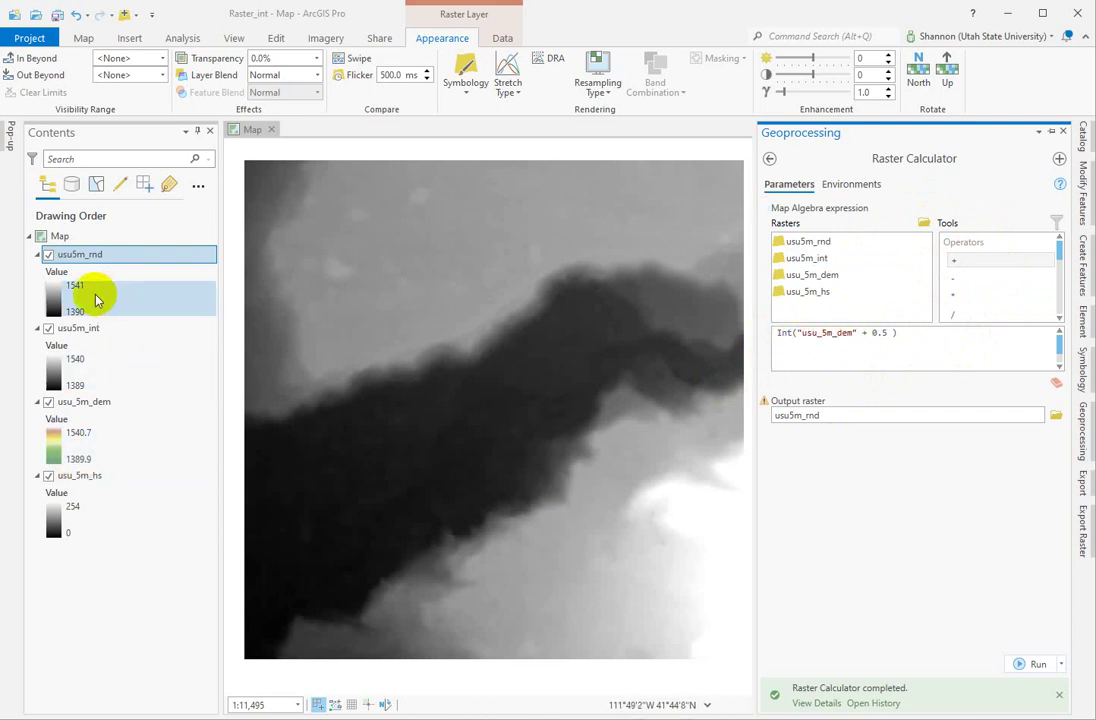